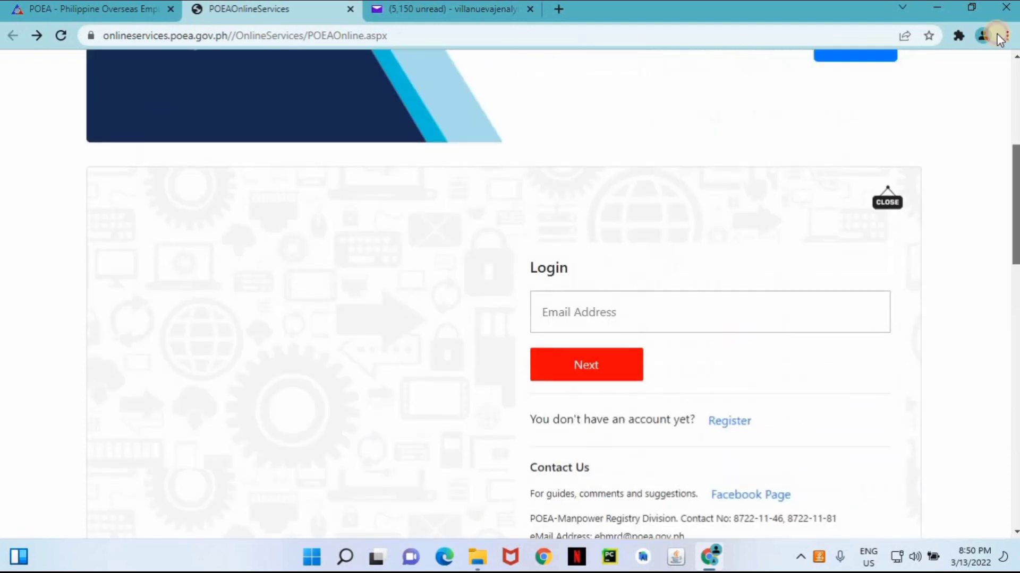
Open a new browser tab beside the POEA Online Services login page.
scroll(509, 293, "up", 5)
left_click(559, 9)
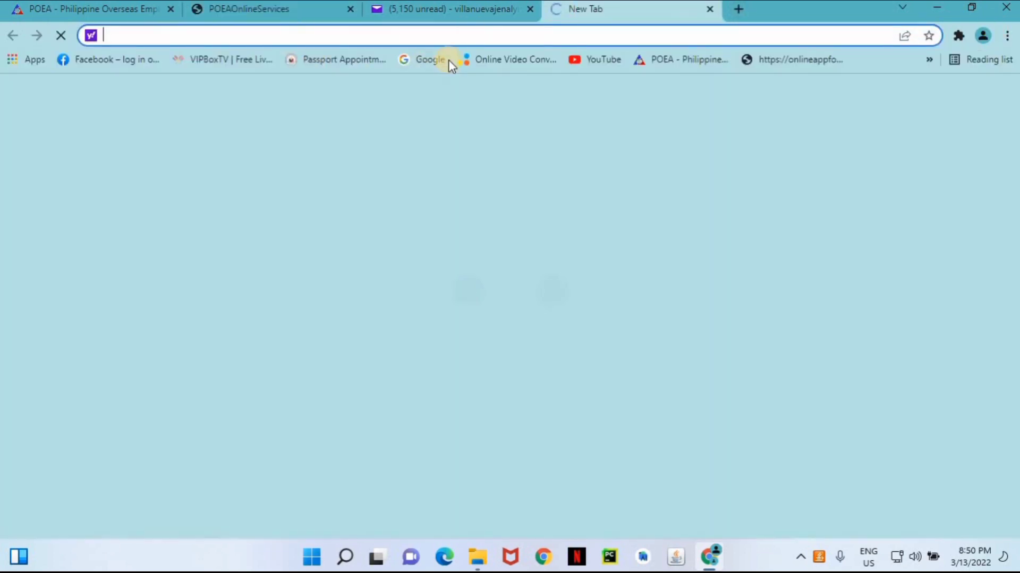
Search Google for 'poea online services' and open the POEAOnlineServices portal result.
left_click(433, 59)
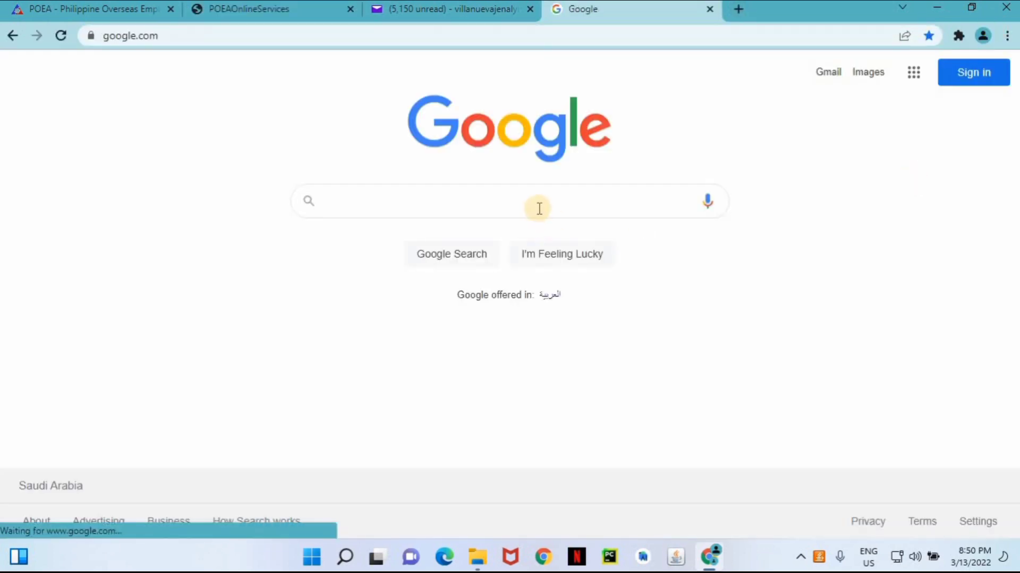
left_click(538, 208)
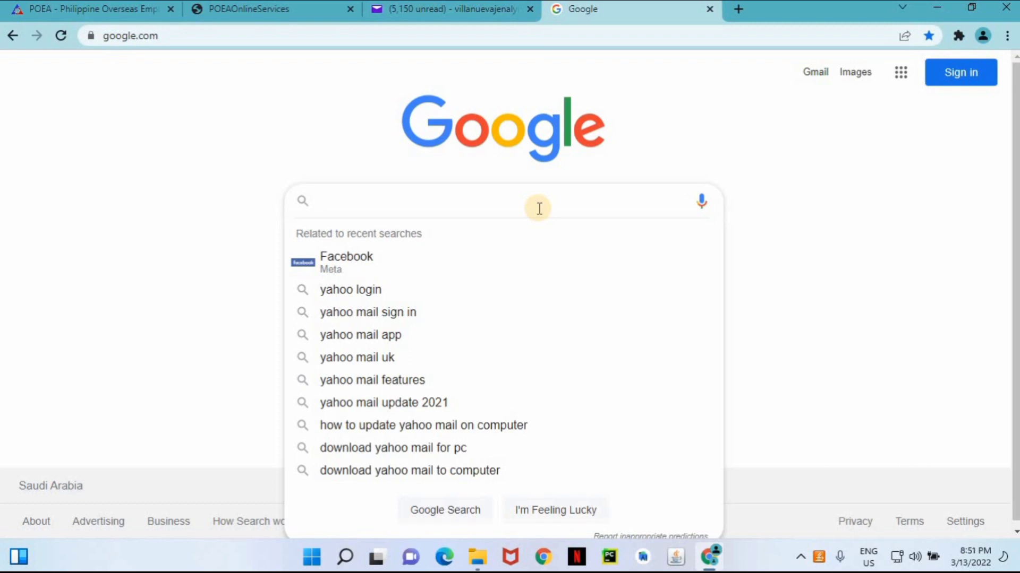
type("poea")
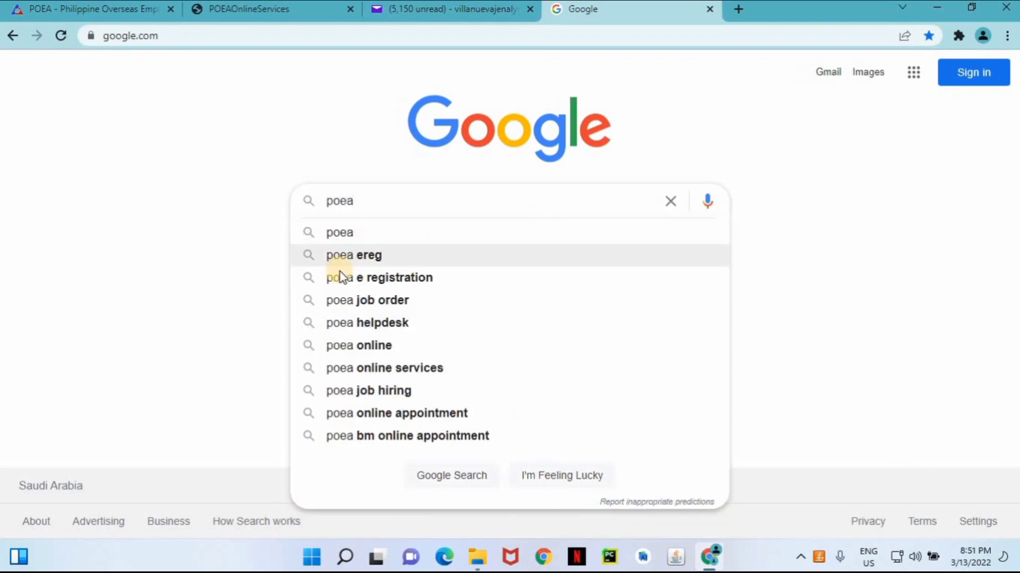
left_click(413, 370)
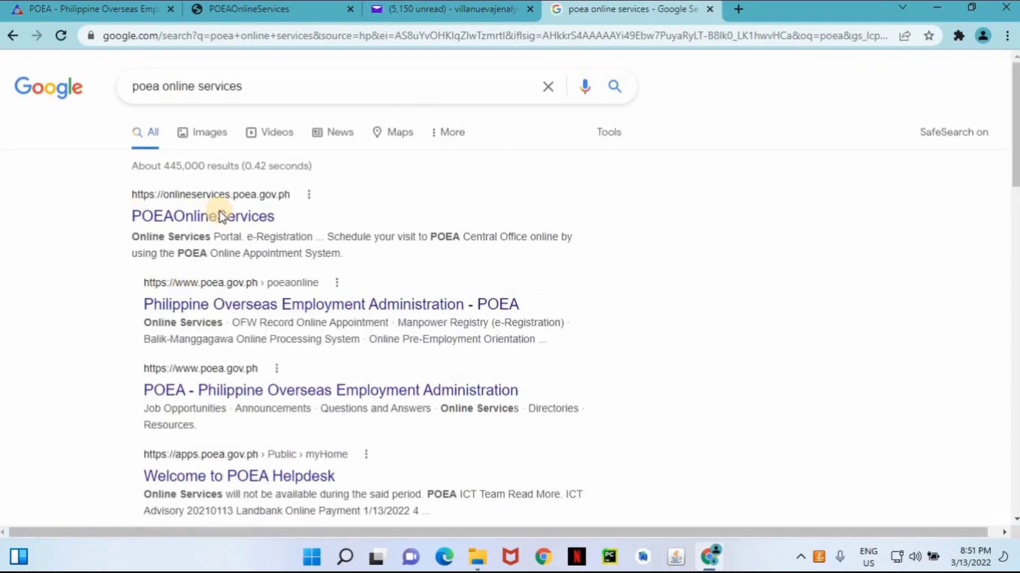
left_click(227, 219)
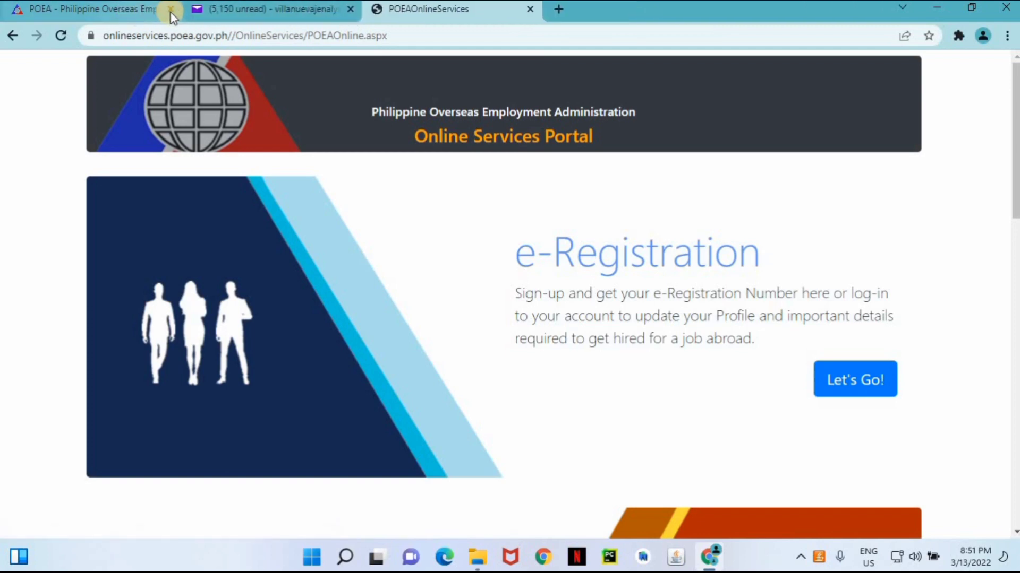
Close the old POEA tabs and start a new ticket from the portal's Helpdesk Create Ticket option.
left_click(170, 9)
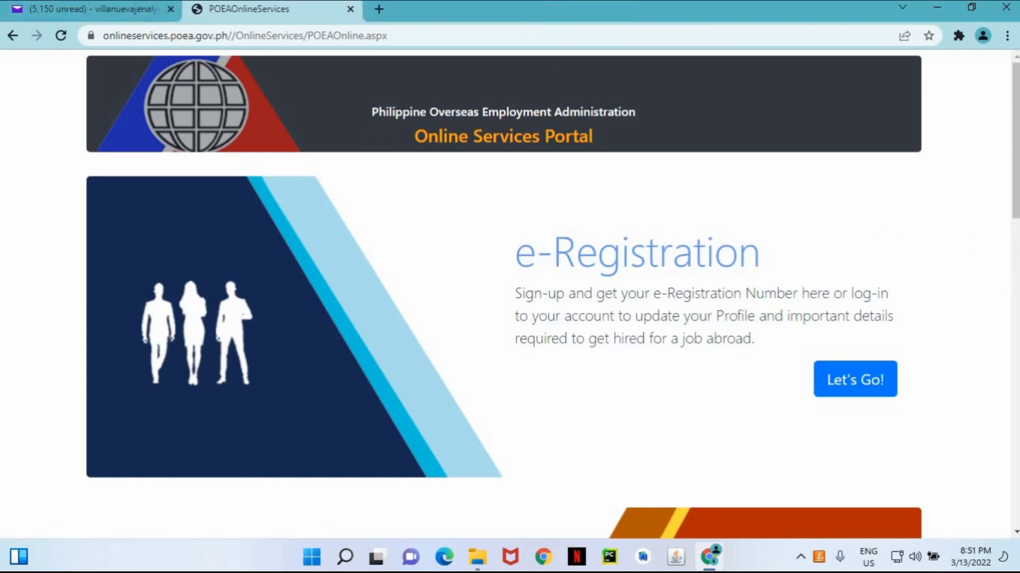
left_click_drag(1015, 137, 1015, 276)
left_click(227, 285)
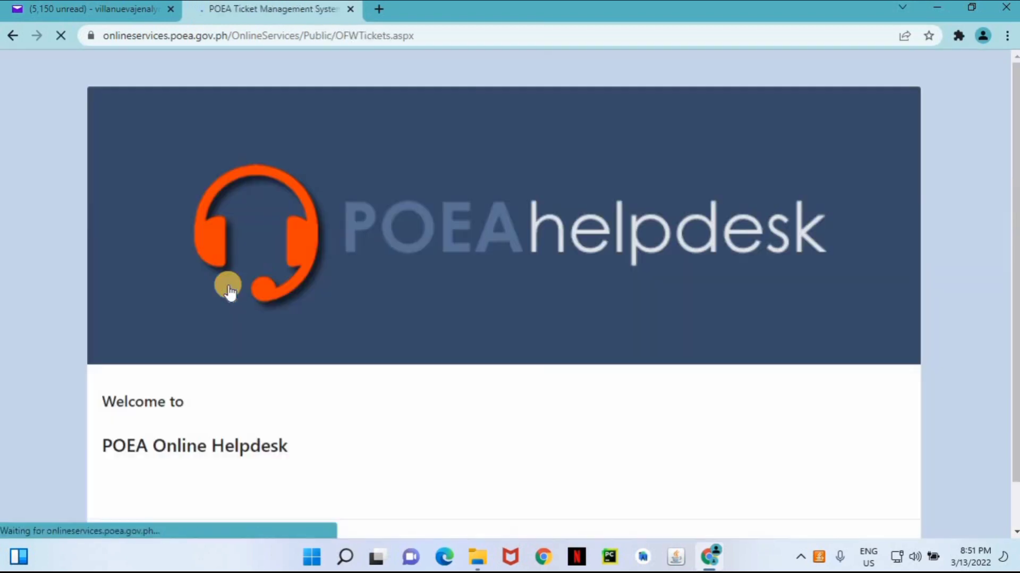
scroll(1016, 181, "down", 2)
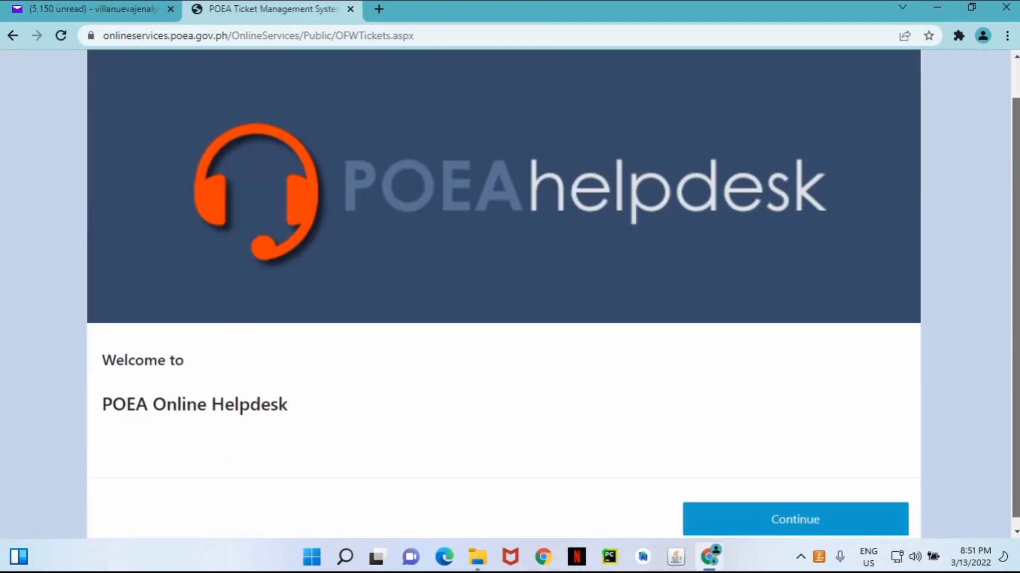
Set service to Online Services-ERegistration and concern to Account Problem - Confirmation eMail.
left_click(837, 525)
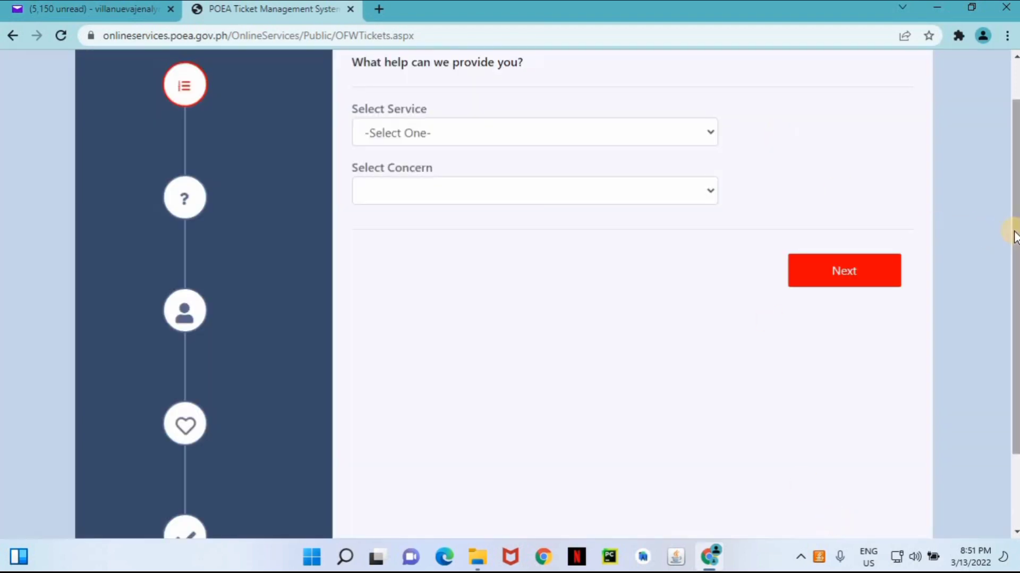
scroll(1011, 227, "up", 1)
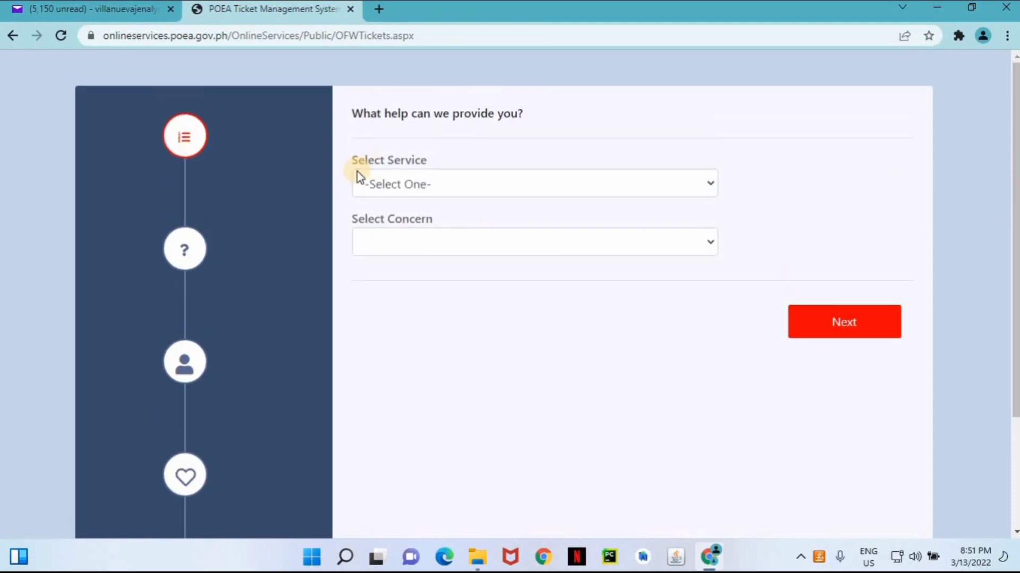
left_click(707, 190)
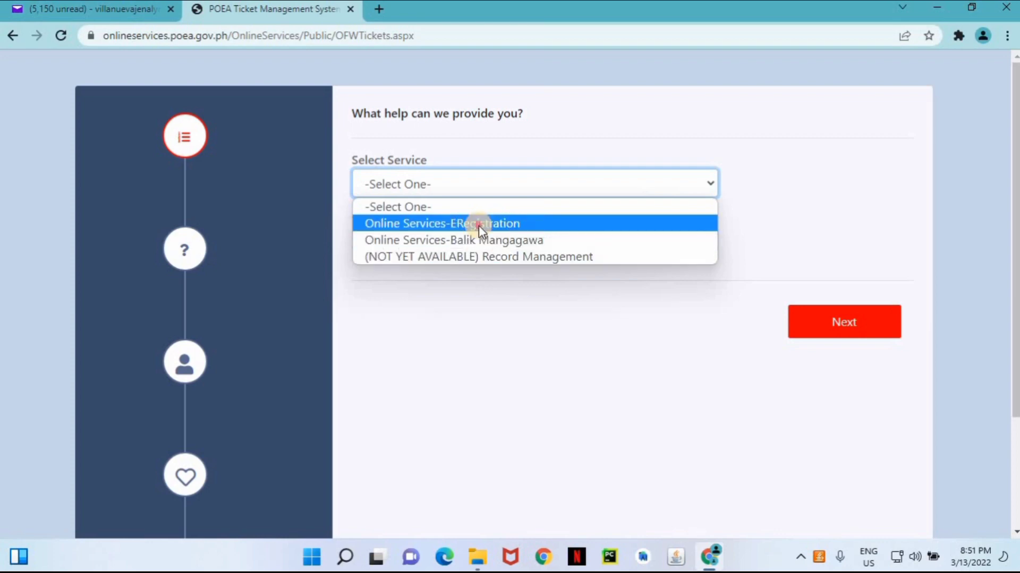
left_click(479, 226)
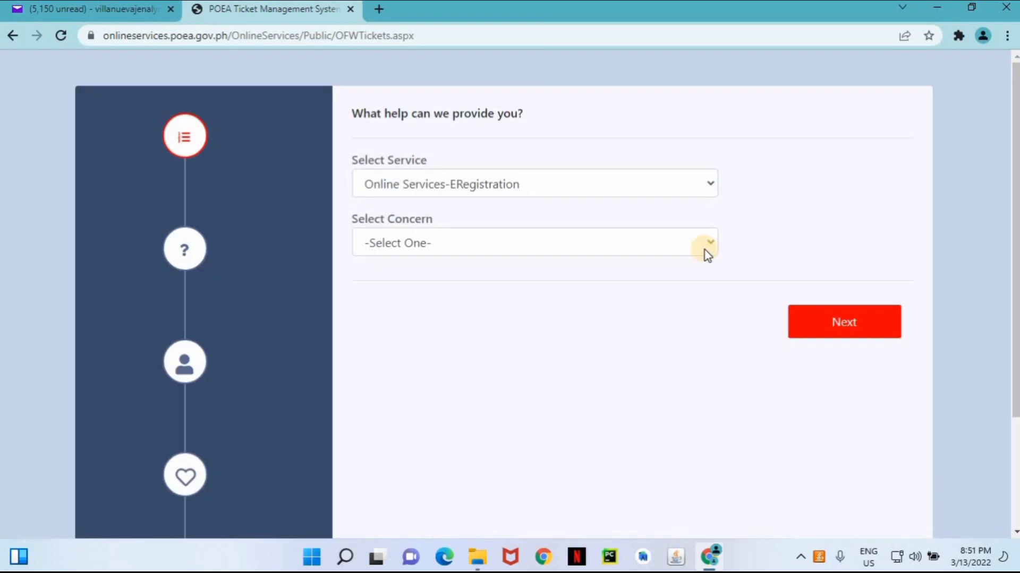
left_click(710, 183)
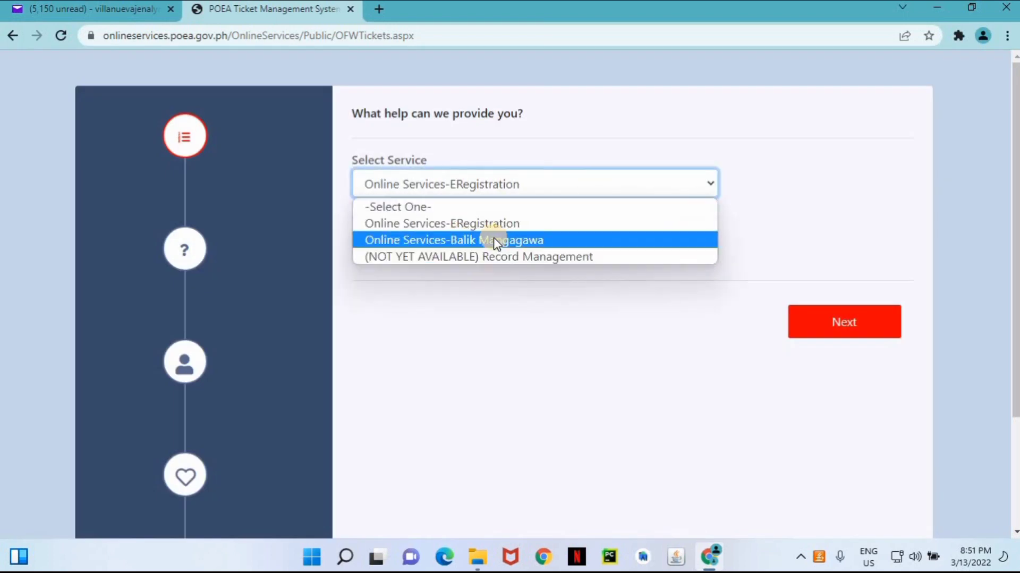
left_click(708, 182)
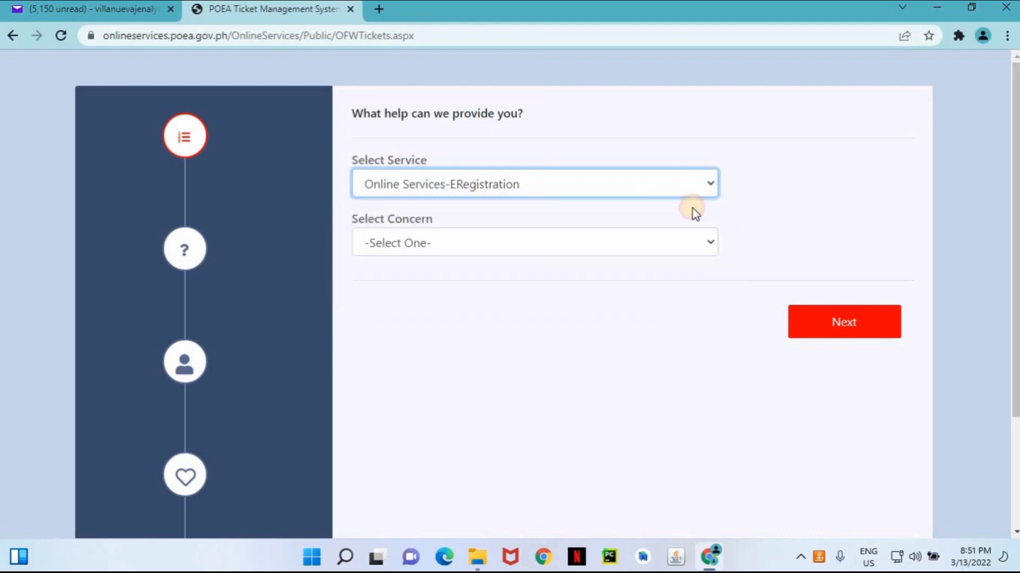
left_click(690, 243)
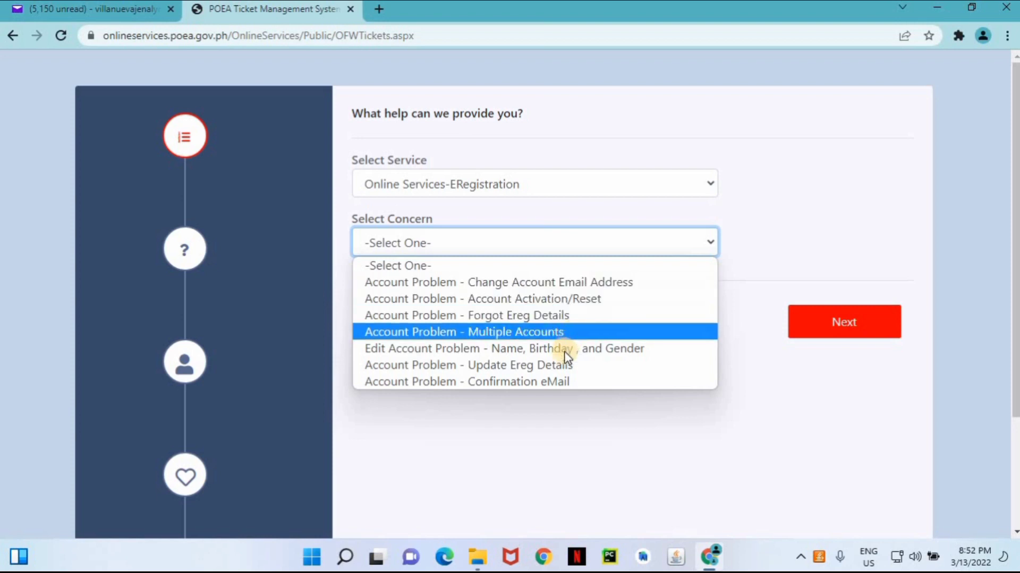
left_click(568, 381)
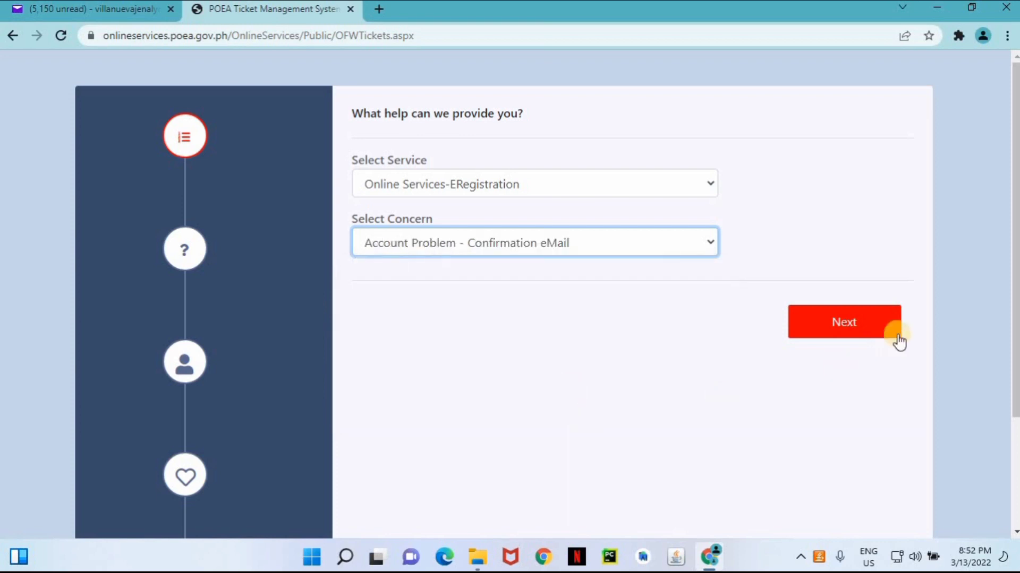
Advance through the service form and the empty FAQ step to account lookup.
left_click(852, 331)
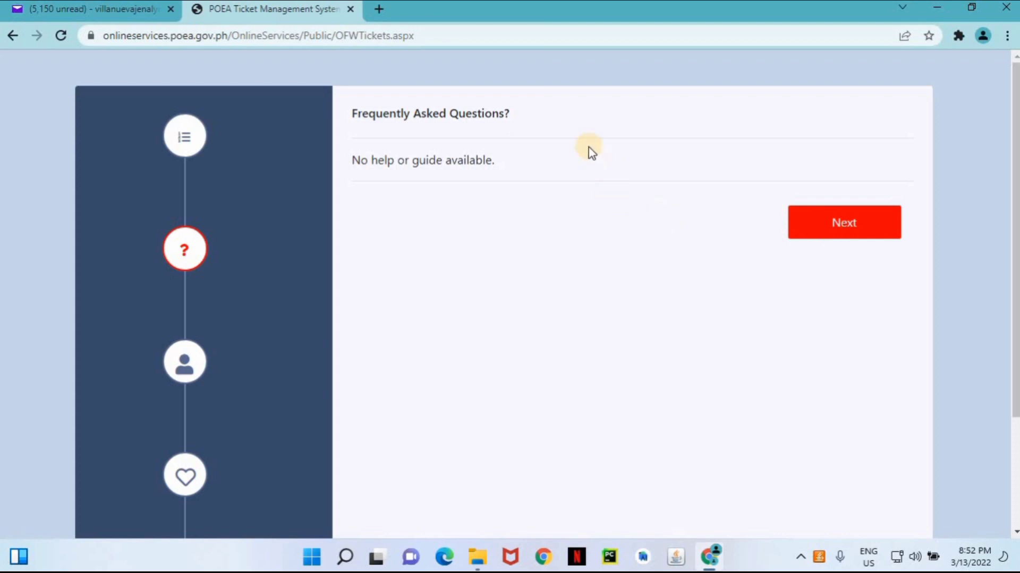
left_click(833, 239)
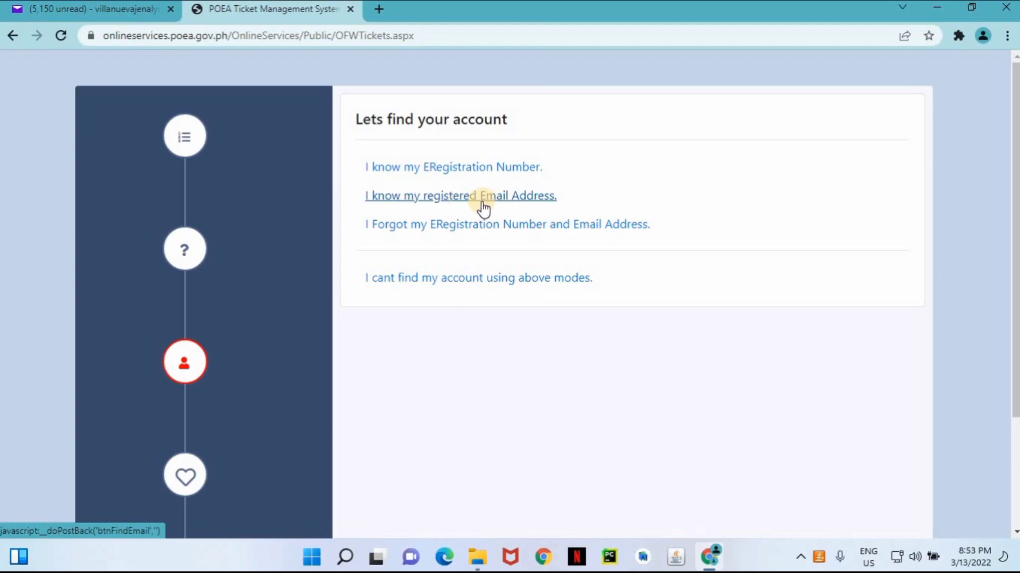
Choose lookup by registered e-mail and enter the account's registered e-mail address.
left_click(483, 204)
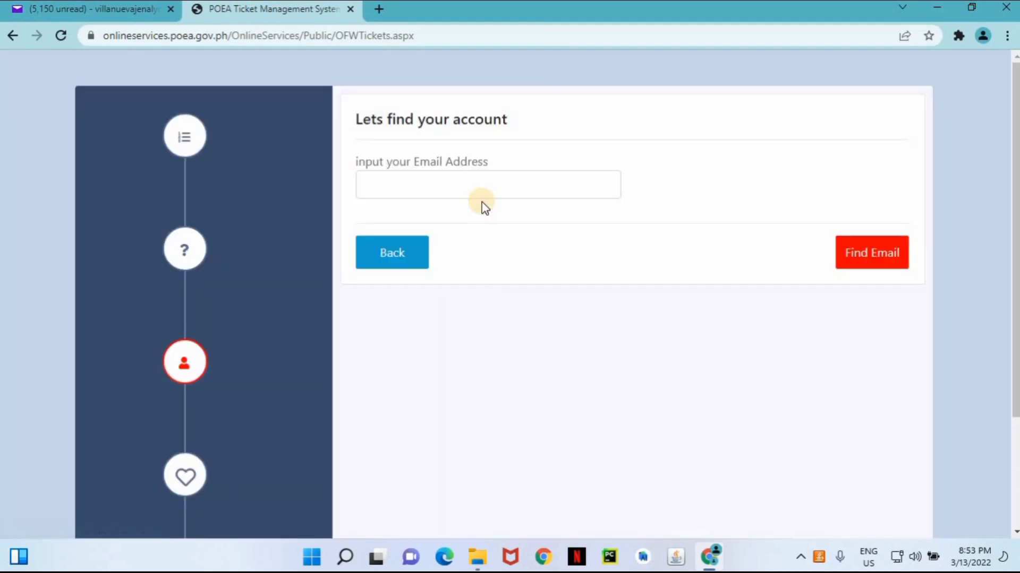
left_click(461, 181)
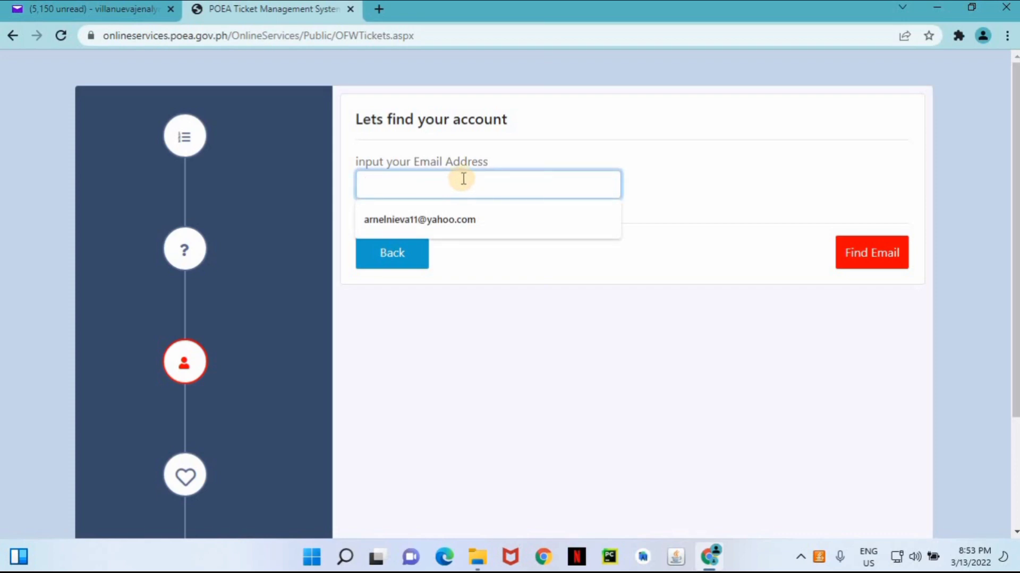
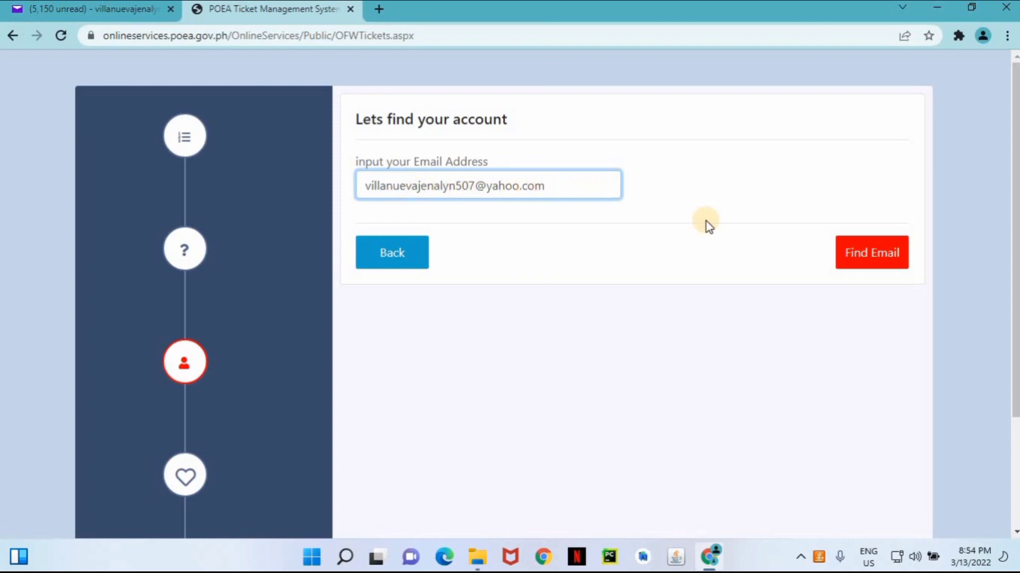
left_click(869, 260)
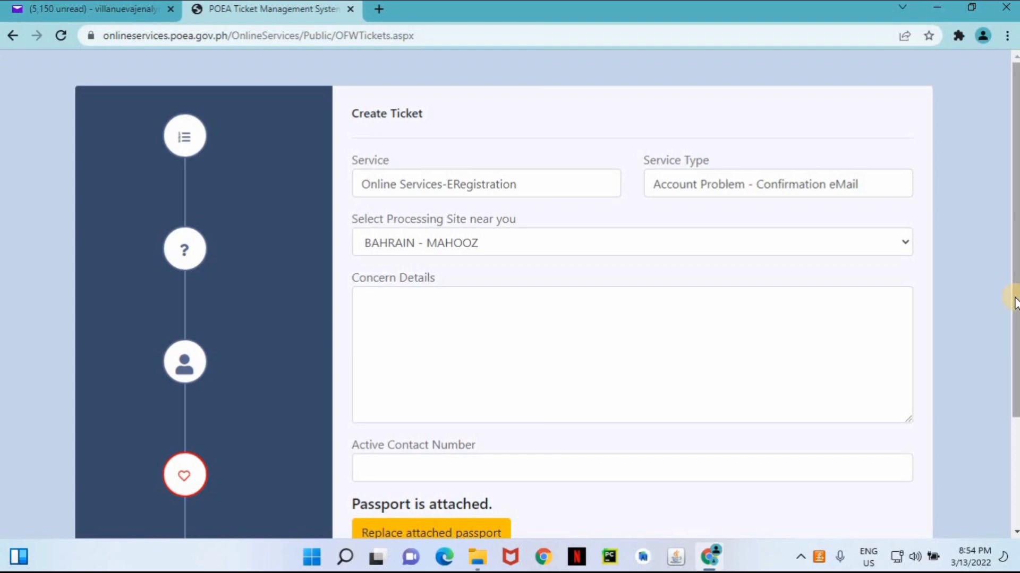
left_click_drag(1014, 303, 998, 400)
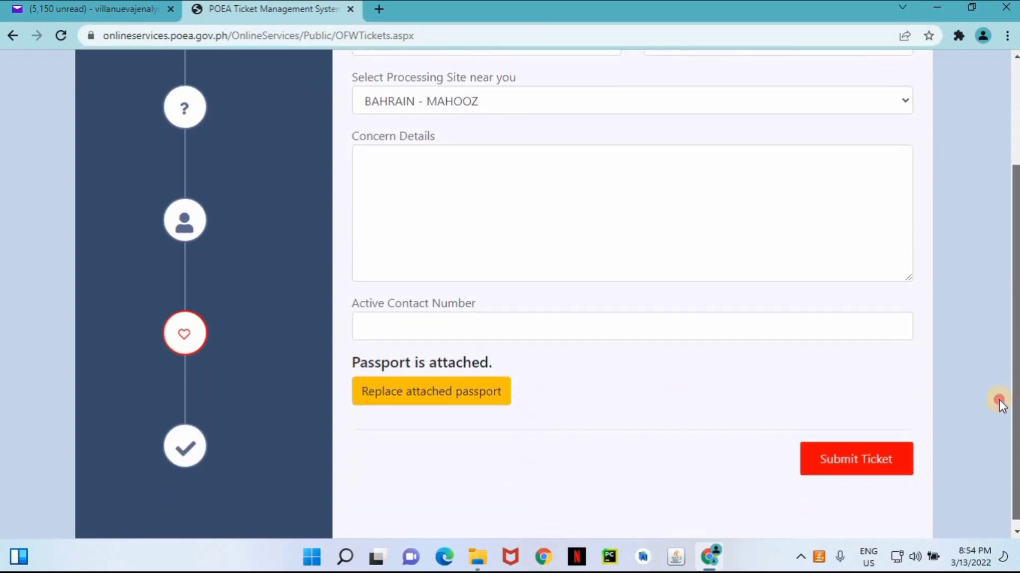
left_click_drag(1000, 406, 948, 475)
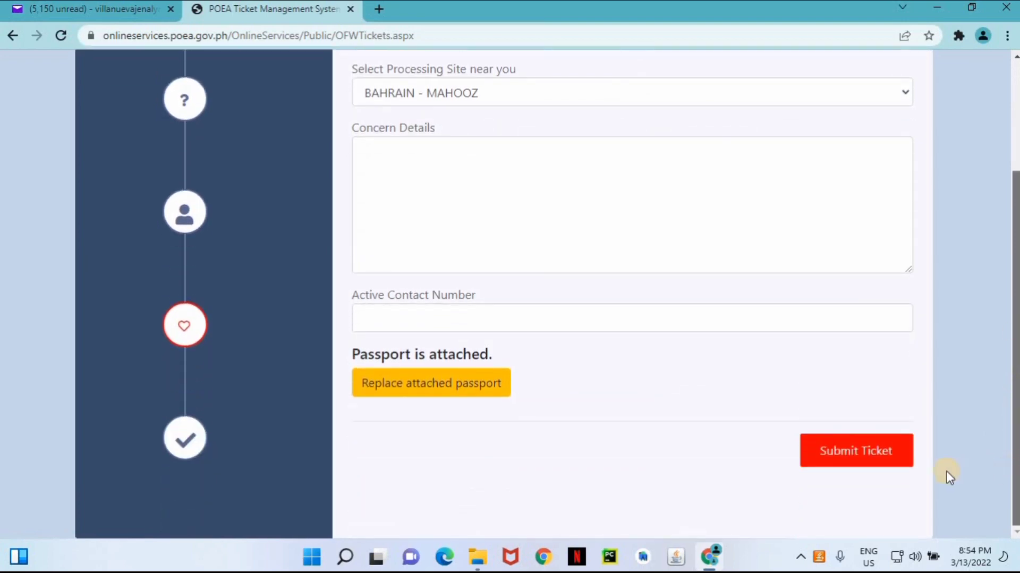
left_click(865, 454)
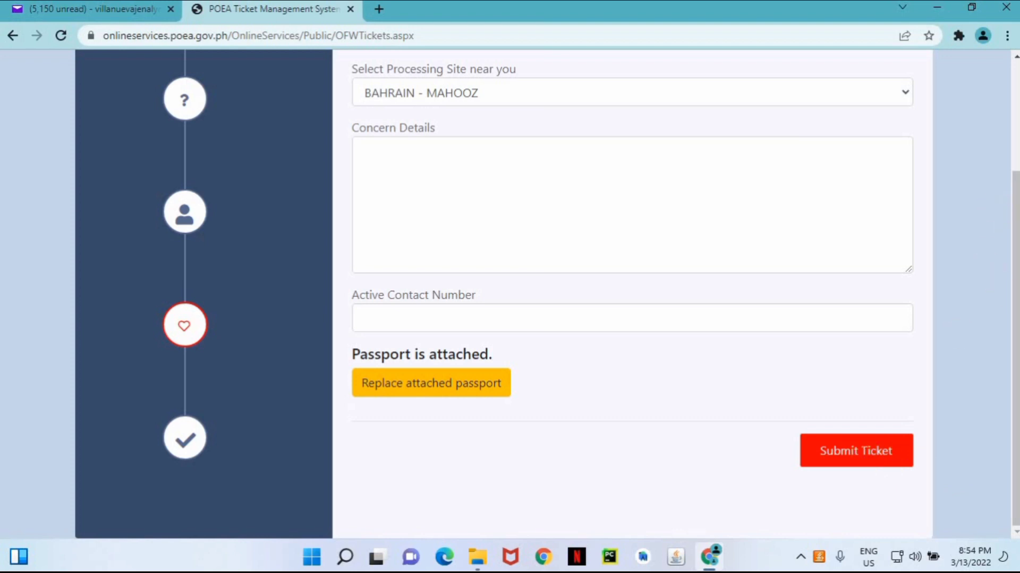
left_click_drag(1014, 286, 1016, 184)
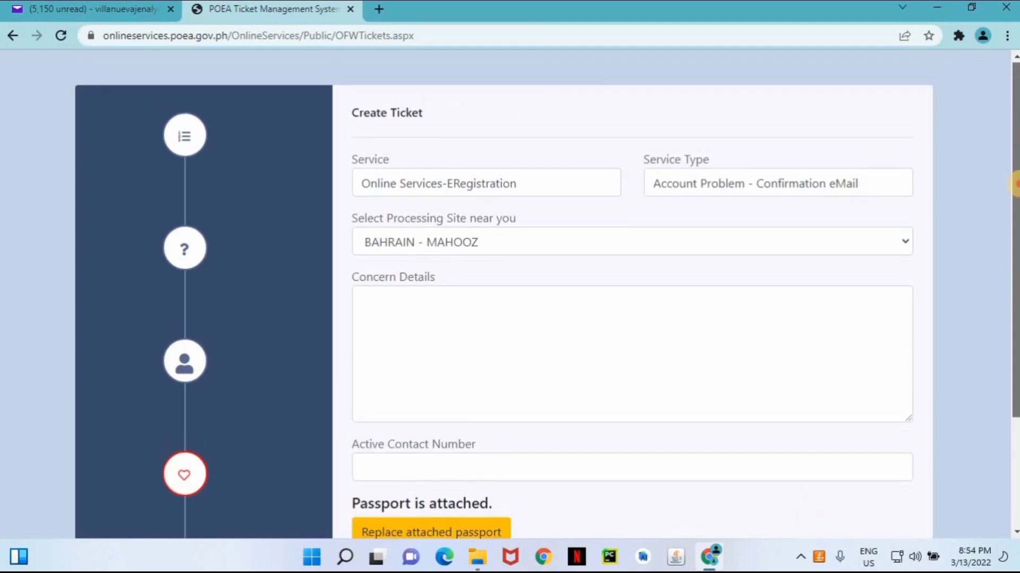
left_click(903, 243)
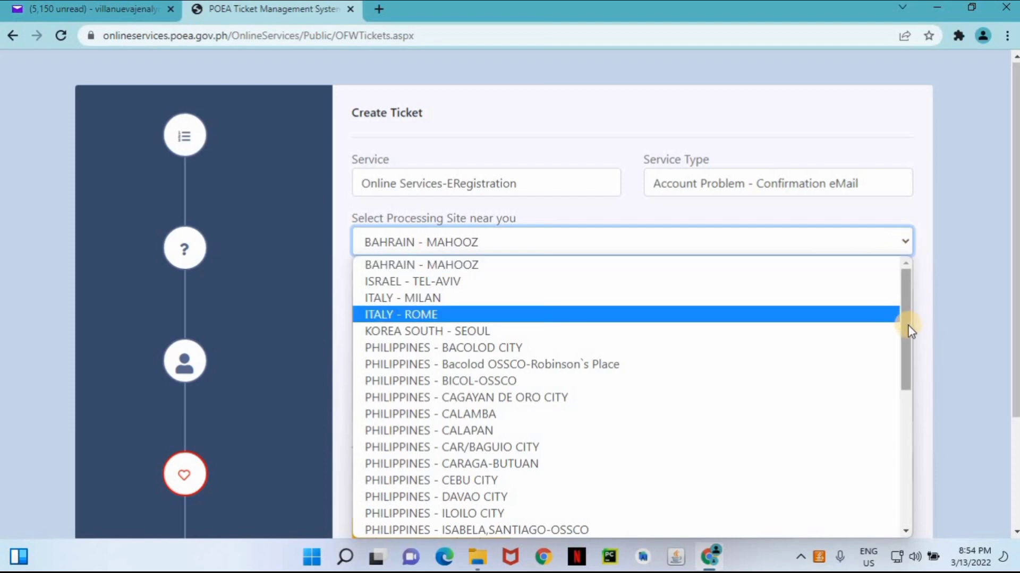
left_click_drag(908, 329, 909, 510)
left_click_drag(915, 406, 932, 261)
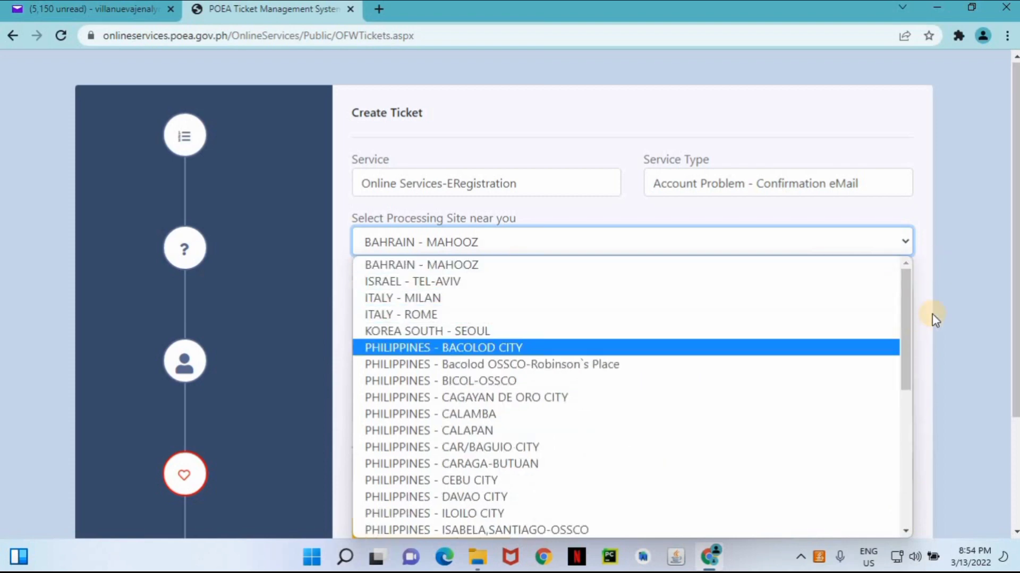
left_click_drag(905, 325, 902, 479)
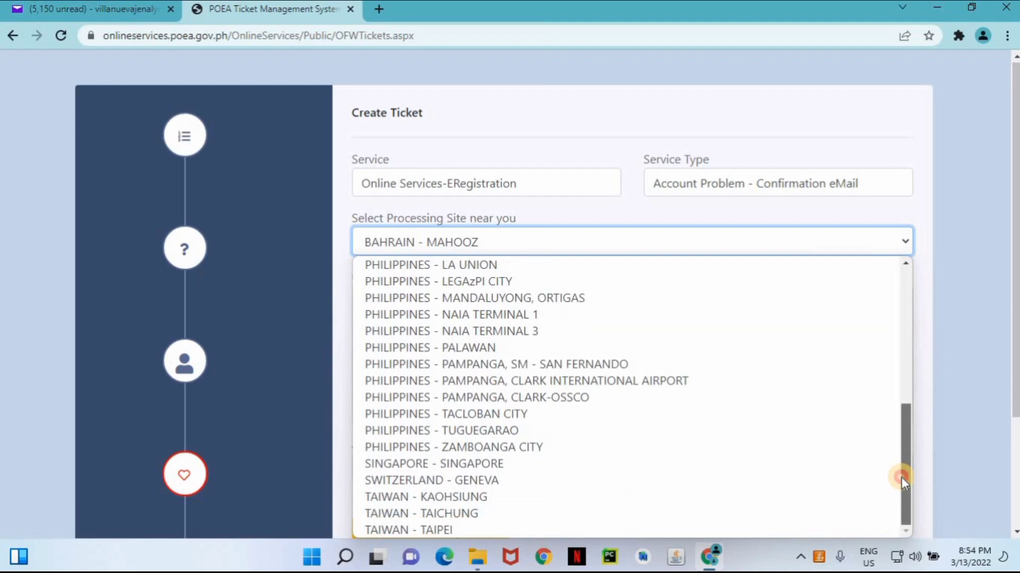
left_click_drag(917, 365, 910, 255)
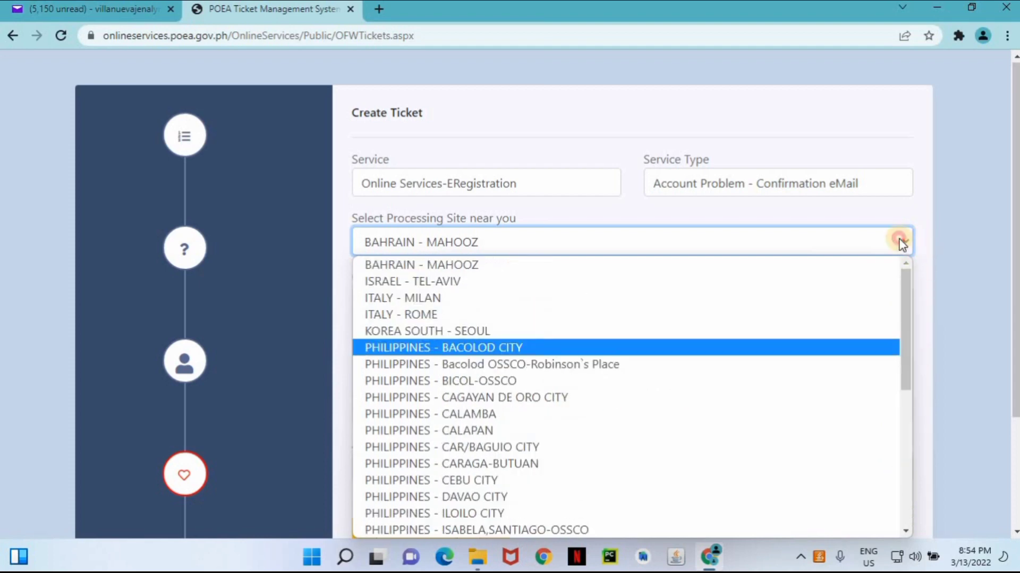
left_click(899, 239)
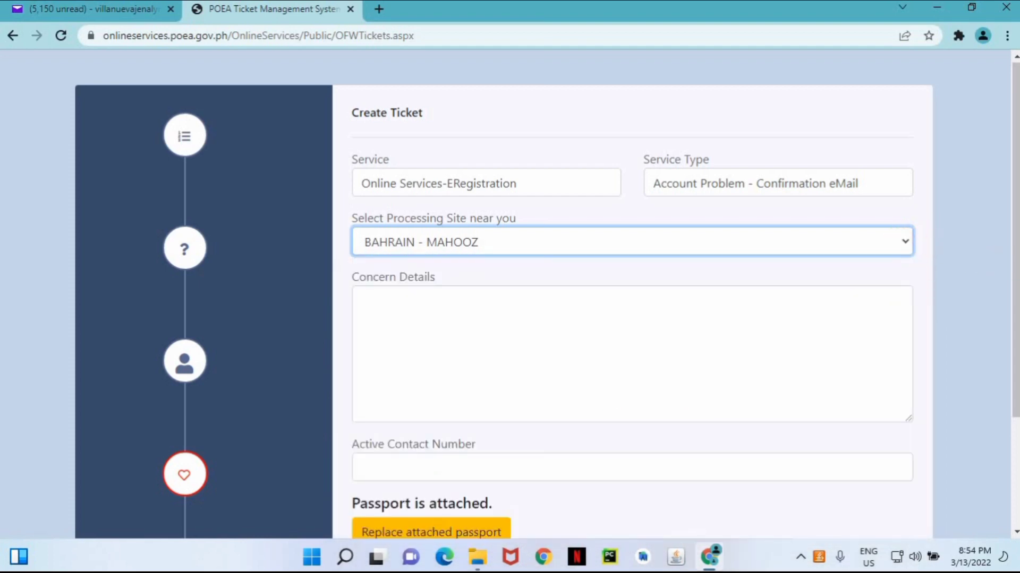
scroll(1012, 372, "down", 3)
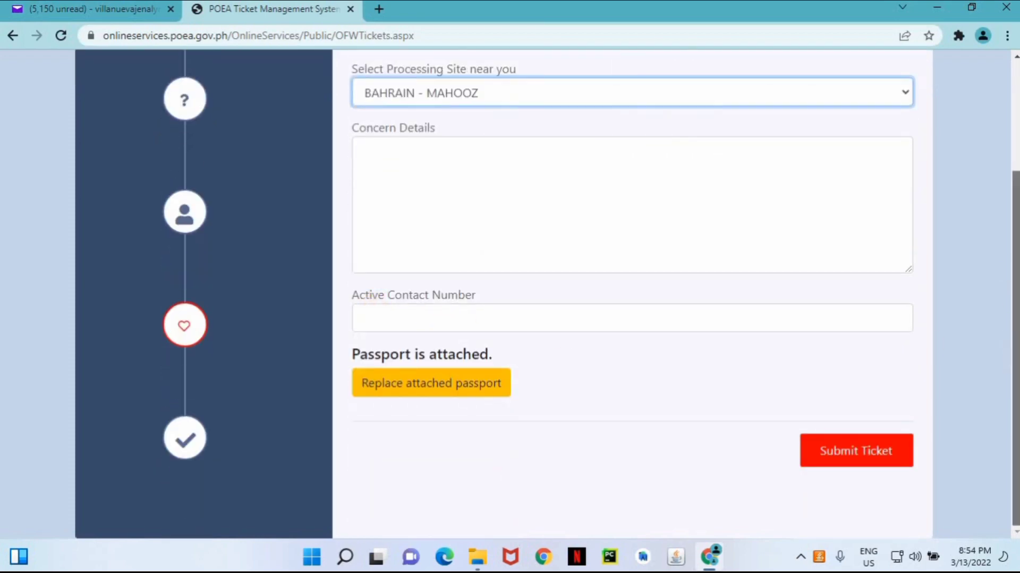
left_click_drag(1014, 345, 1014, 255)
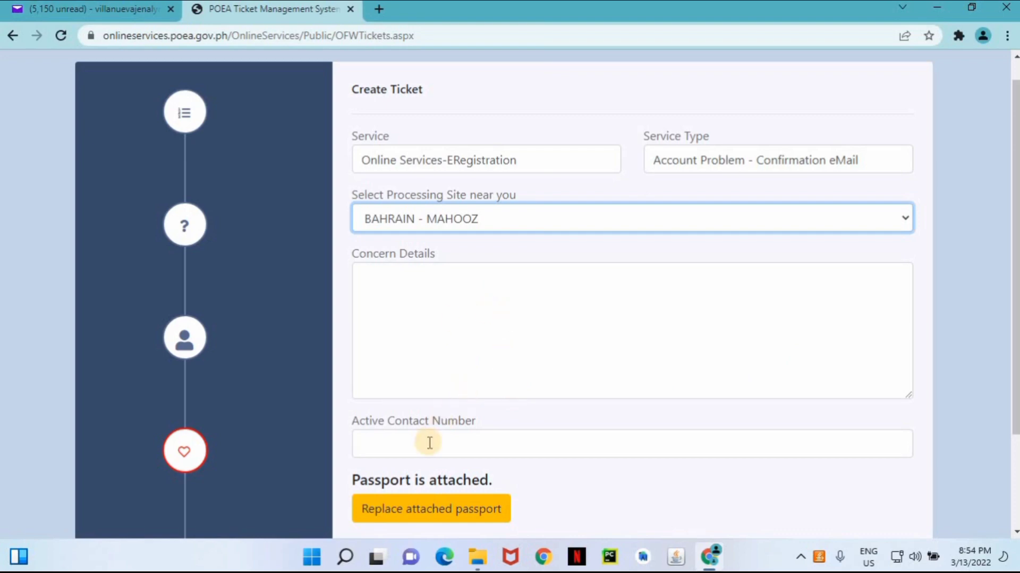
left_click_drag(1015, 433, 1015, 523)
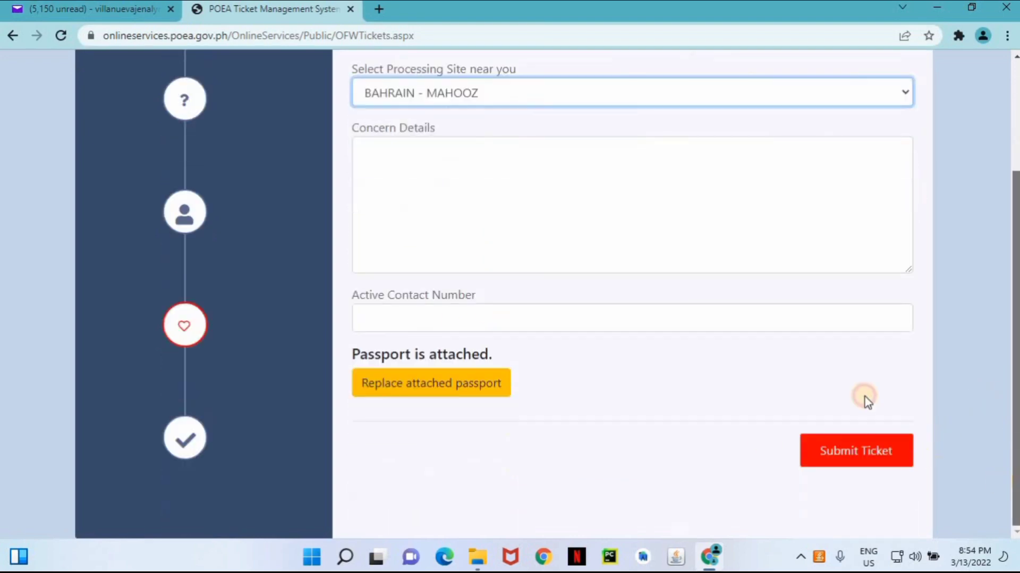
left_click(869, 460)
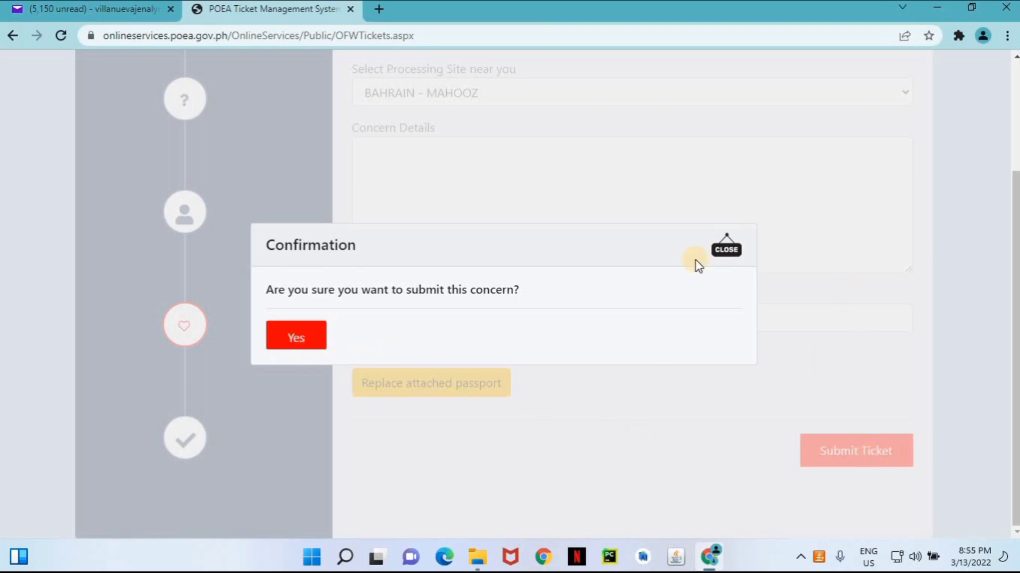
left_click(310, 345)
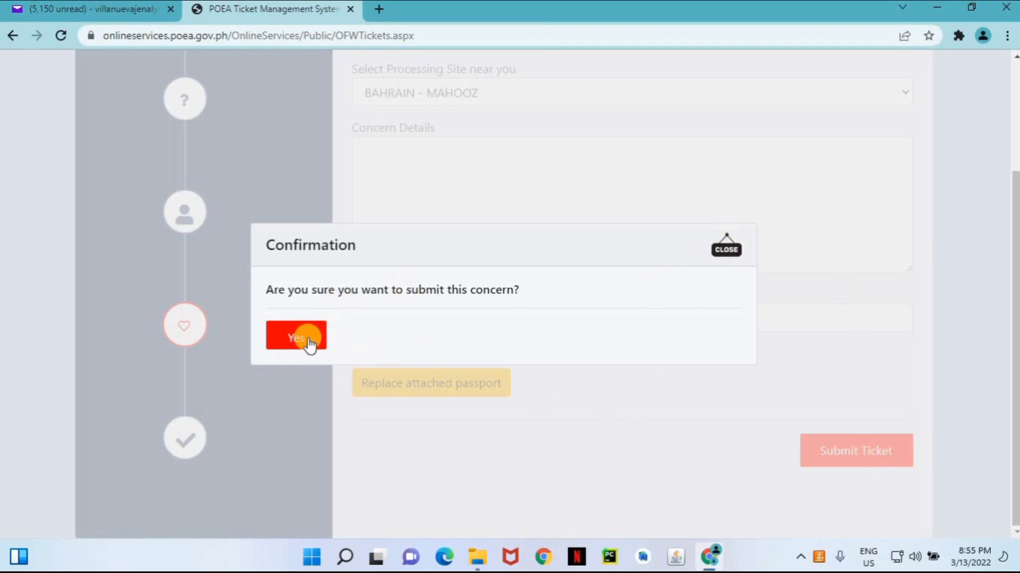
left_click(310, 344)
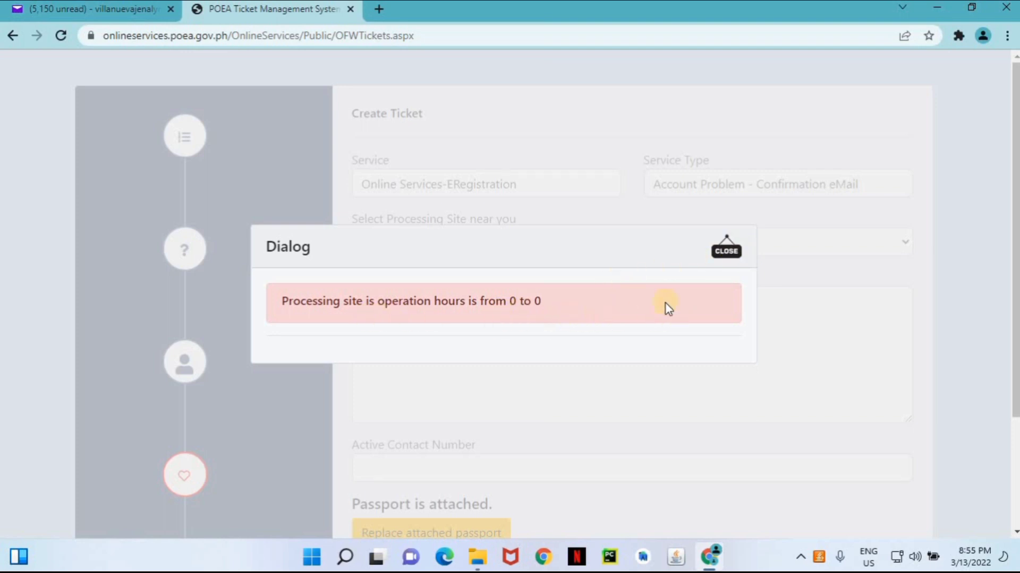
left_click(727, 254)
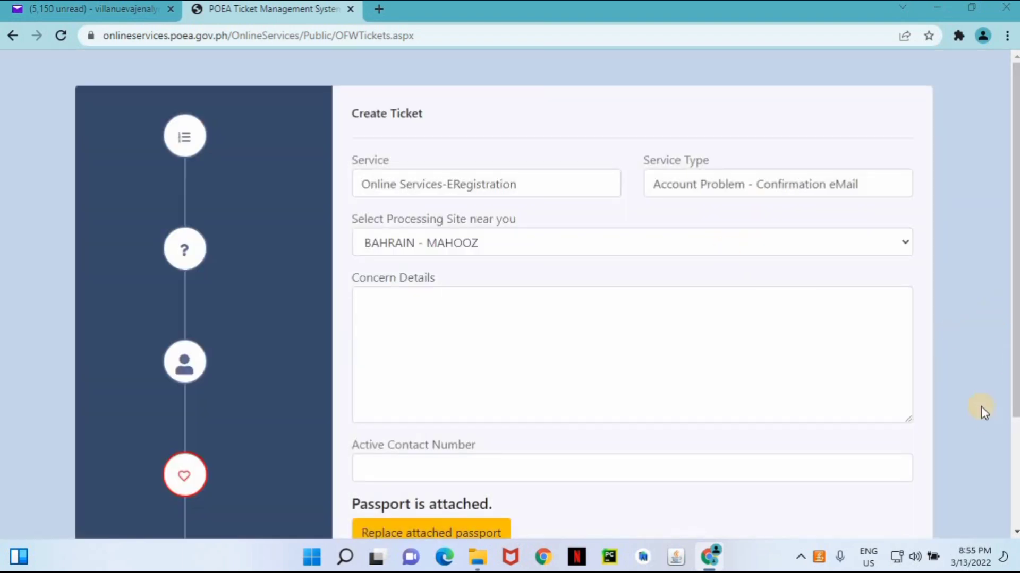
Switch the processing site to PHILIPPINES - CALAMBA, then back to BAHRAIN - MAHOOZ so its 0:00–24:00 hours load.
left_click_drag(1015, 388, 1015, 406)
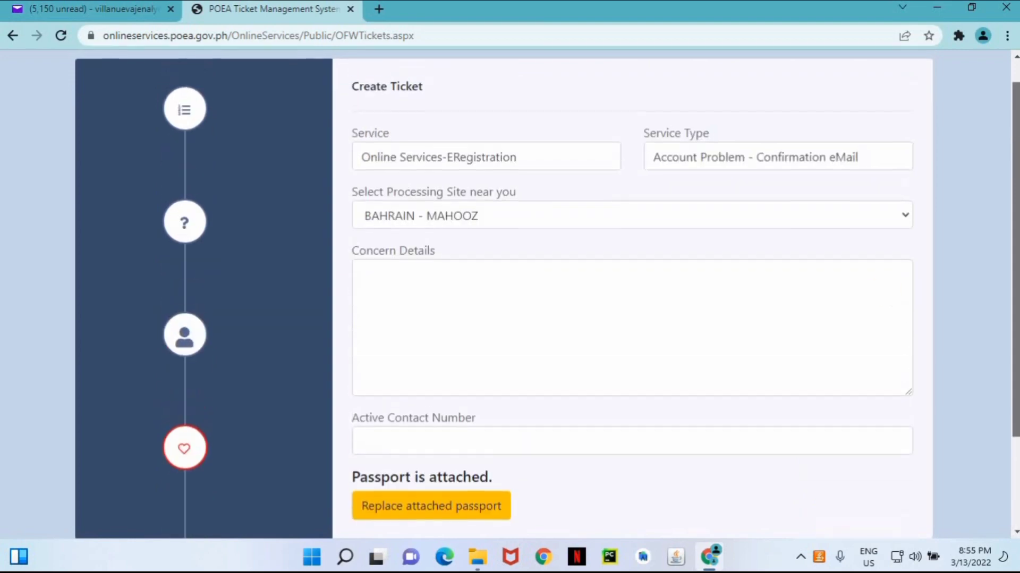
left_click(788, 228)
left_click_drag(907, 432, 913, 382)
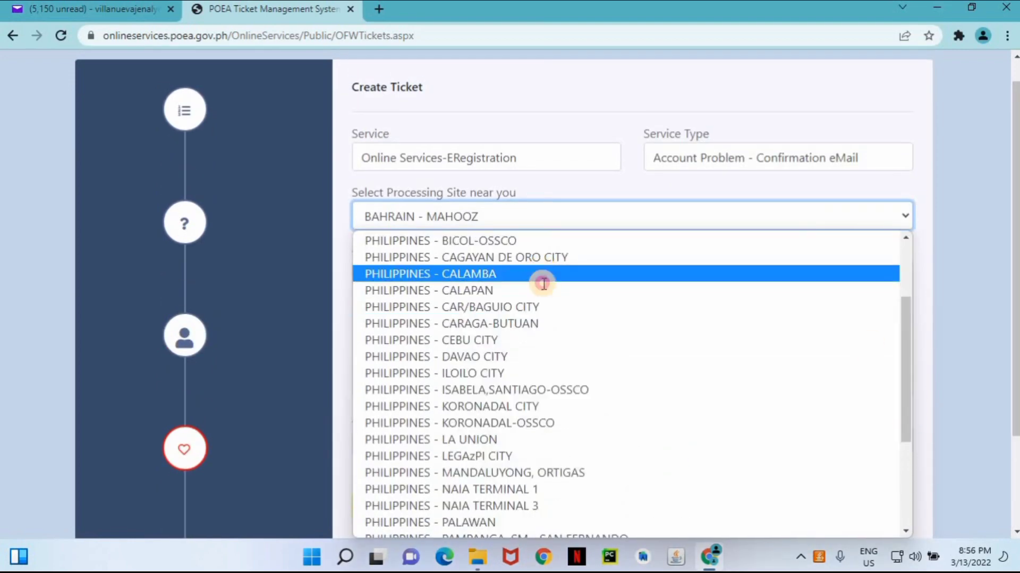
left_click(540, 272)
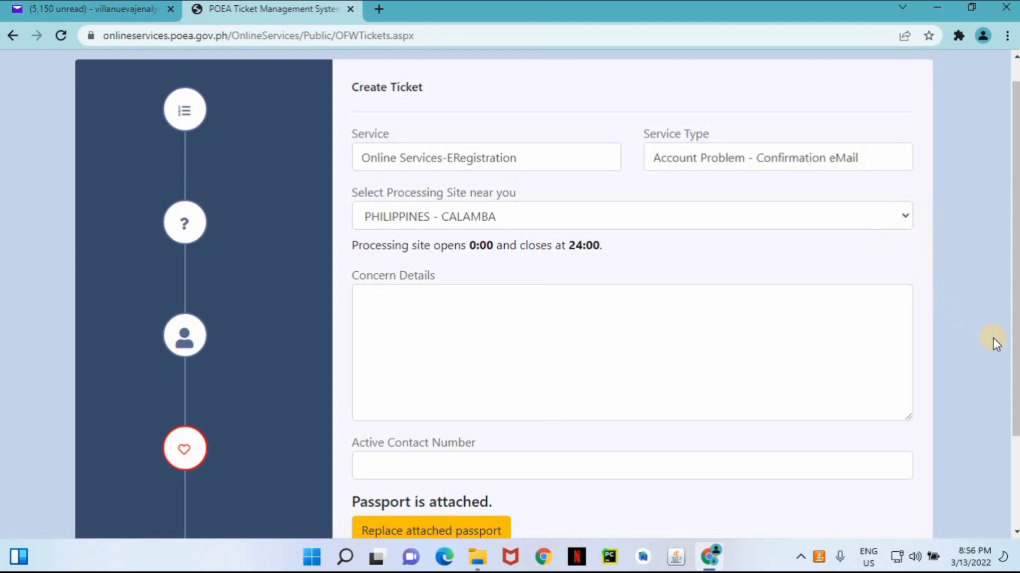
left_click(901, 219)
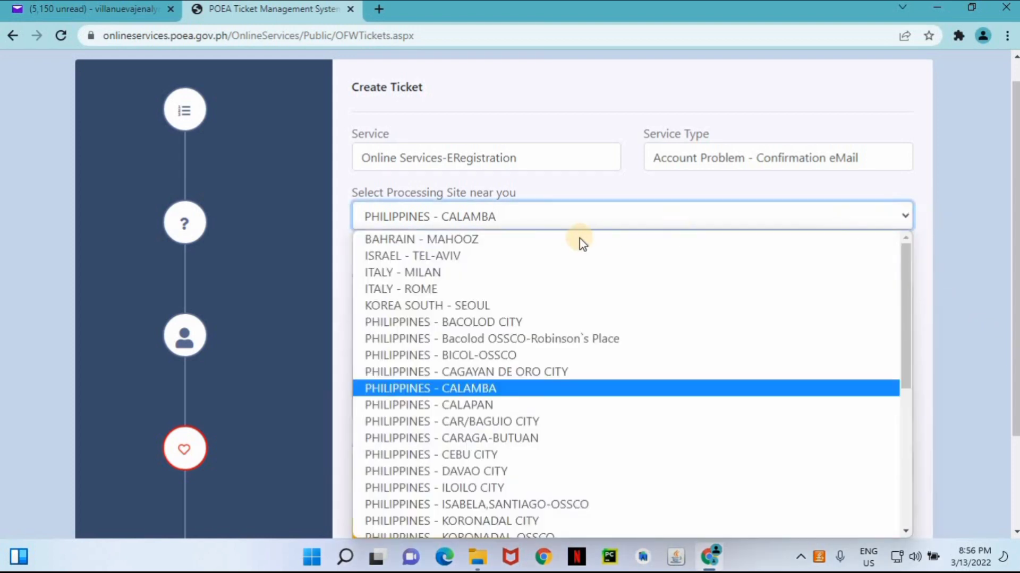
left_click(572, 238)
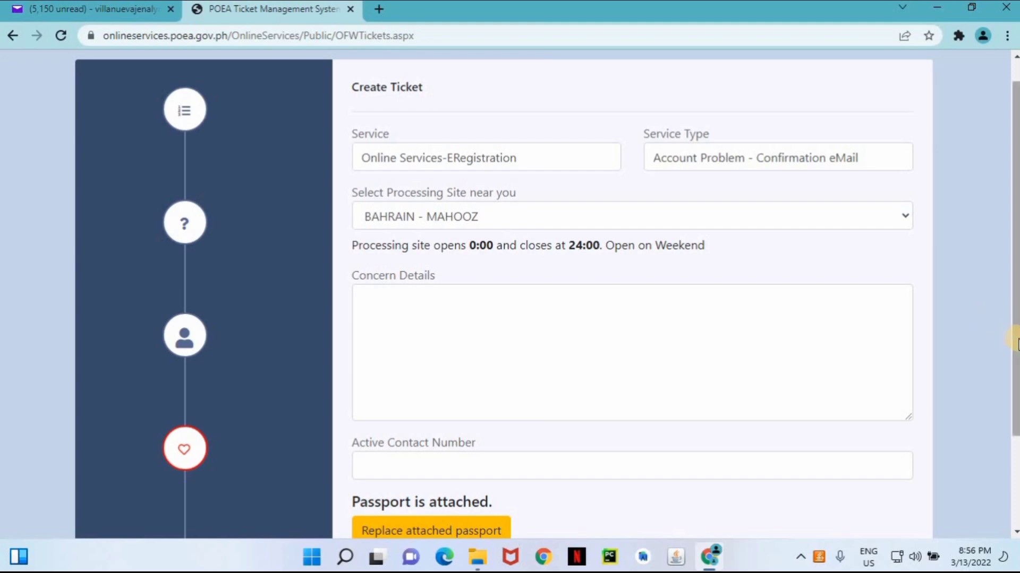
scroll(547, 292, "down", 2)
Submit the ticket, confirm with Yes, and review the issued ticket number page.
left_click(856, 484)
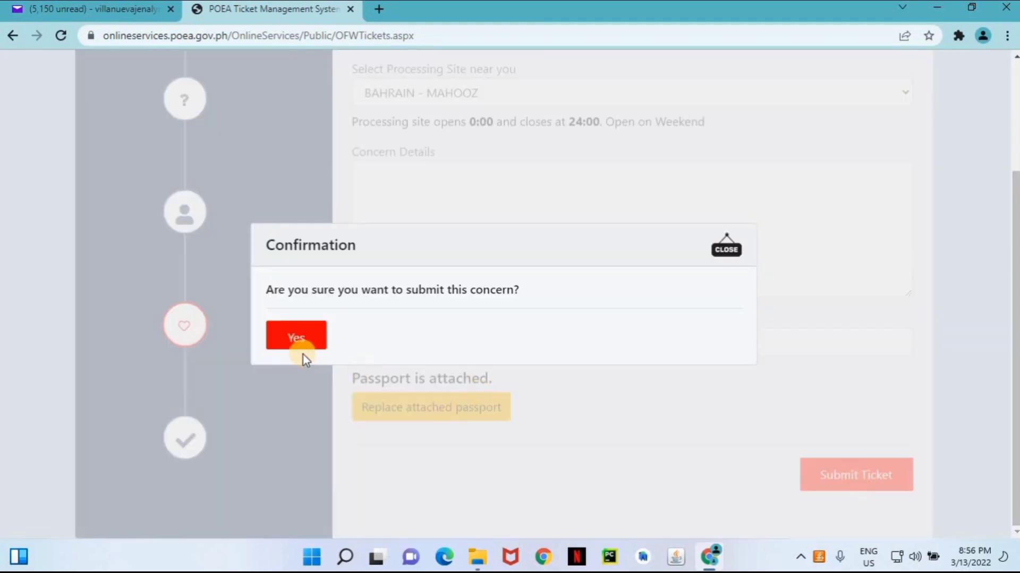
left_click(301, 341)
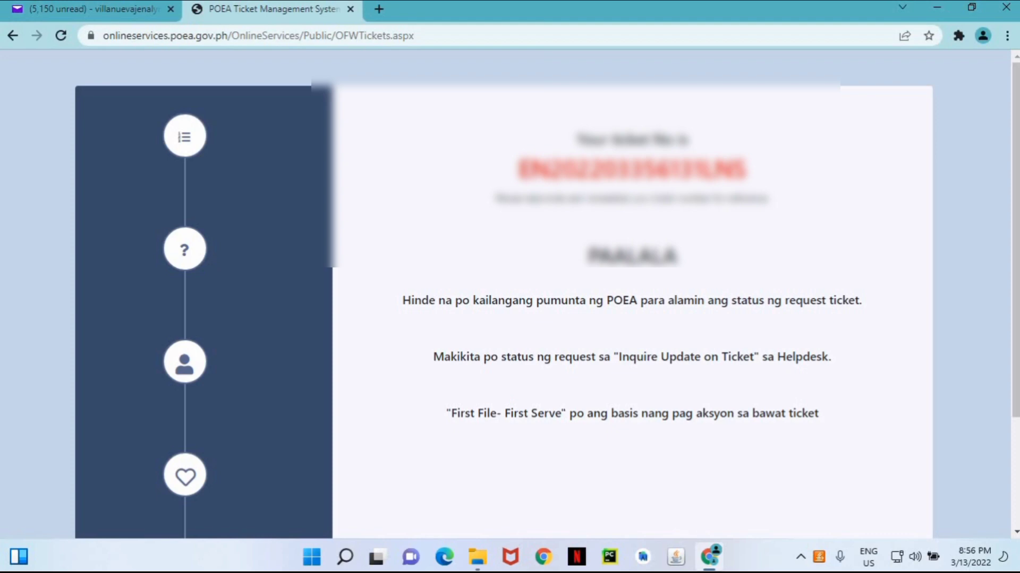
scroll(1014, 280, "down", 3)
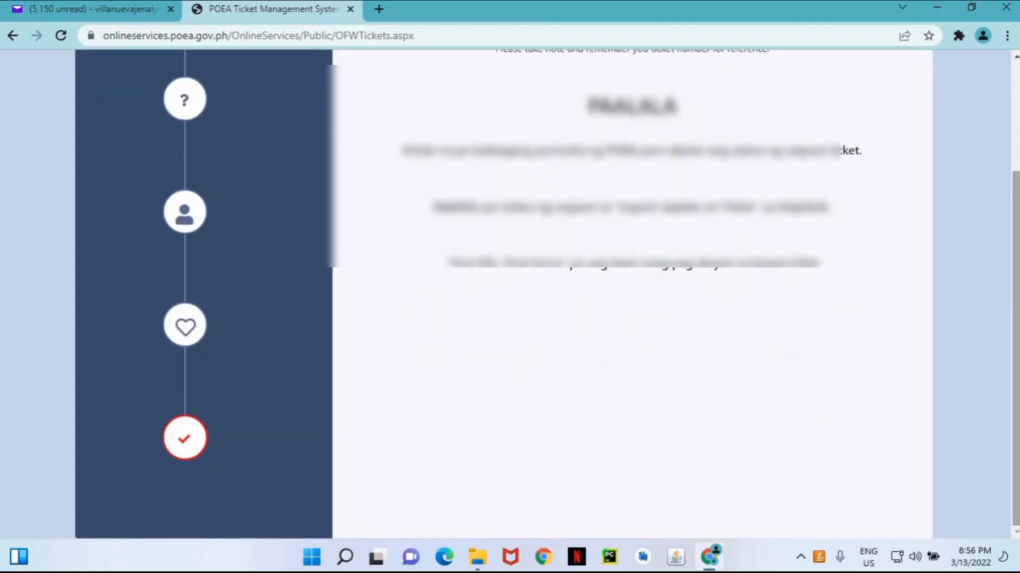
scroll(1014, 307, "up", 2)
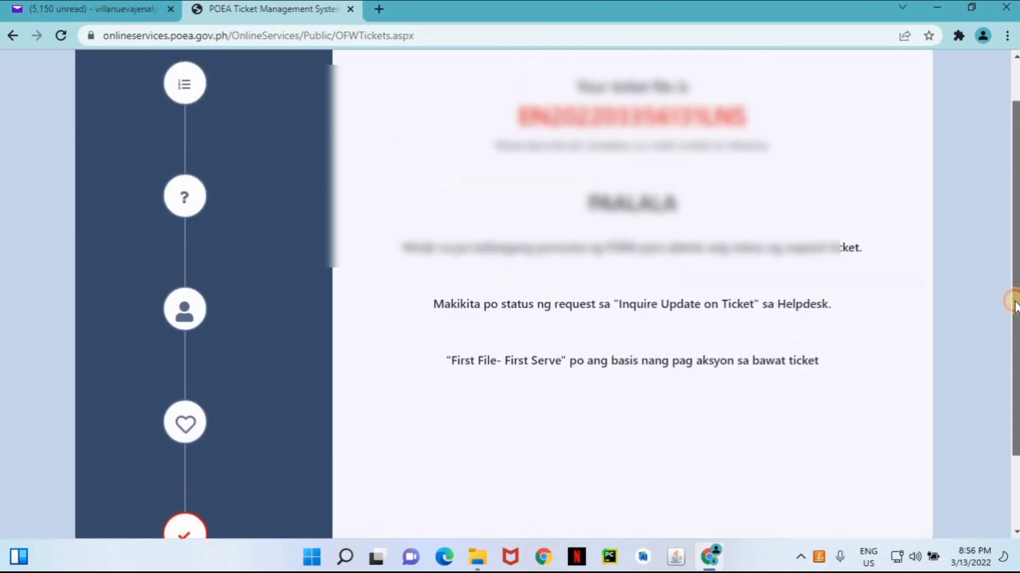
scroll(1014, 297, "up", 1)
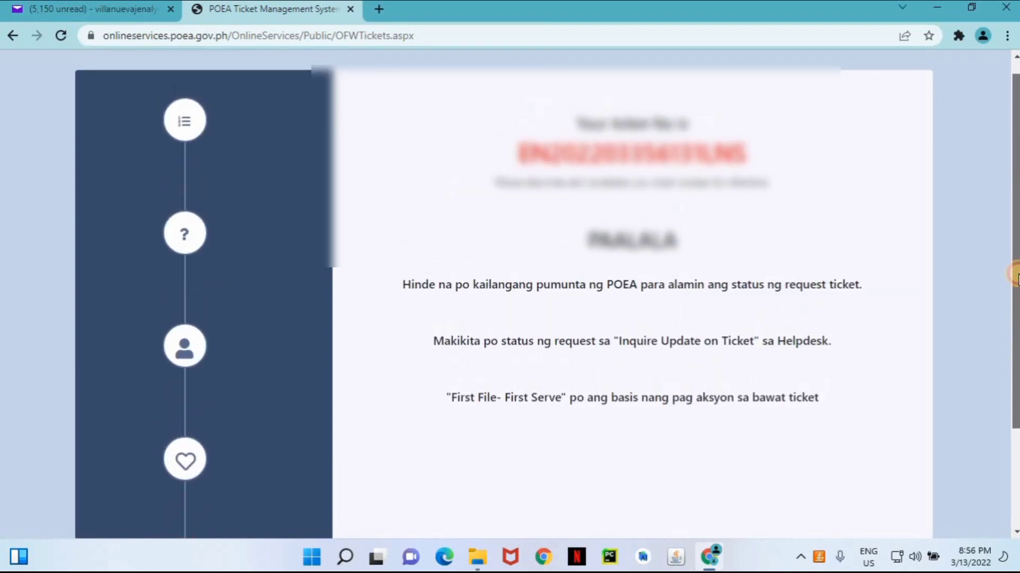
scroll(1015, 274, "up", 1)
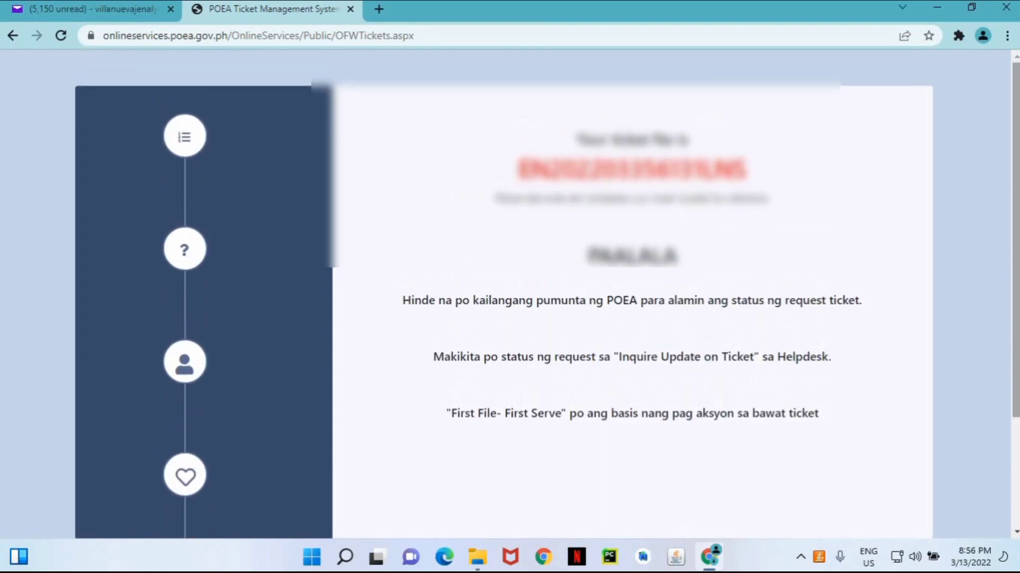